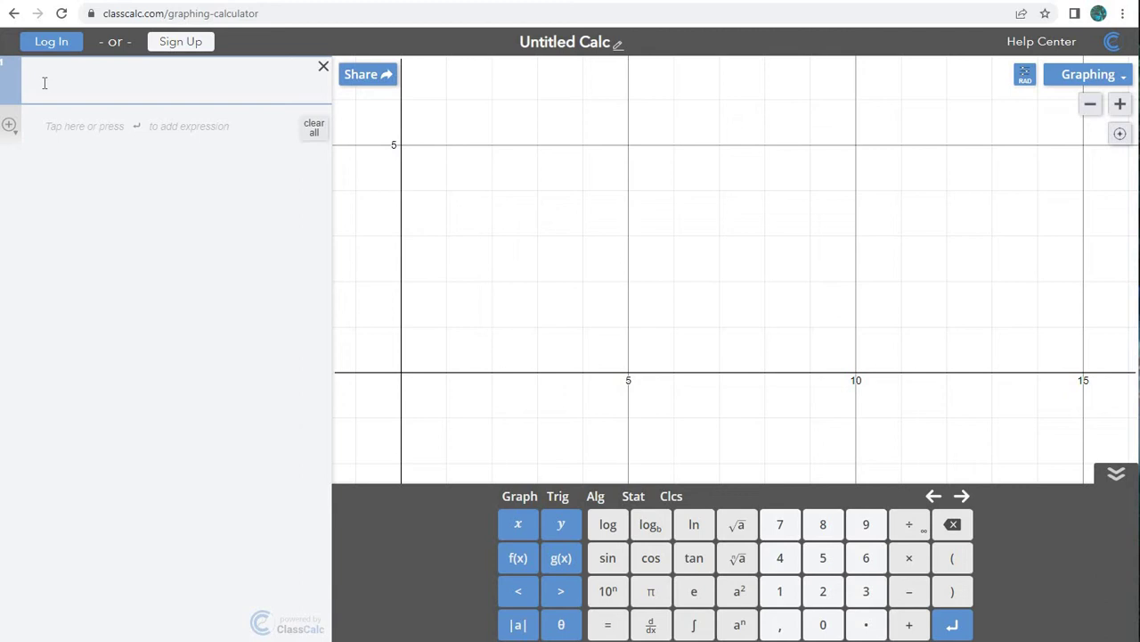
Step: Insert a box plot expression of the list 5, 6, 7, 8, 5, 4, 3 from the Stat keypad
click(635, 499)
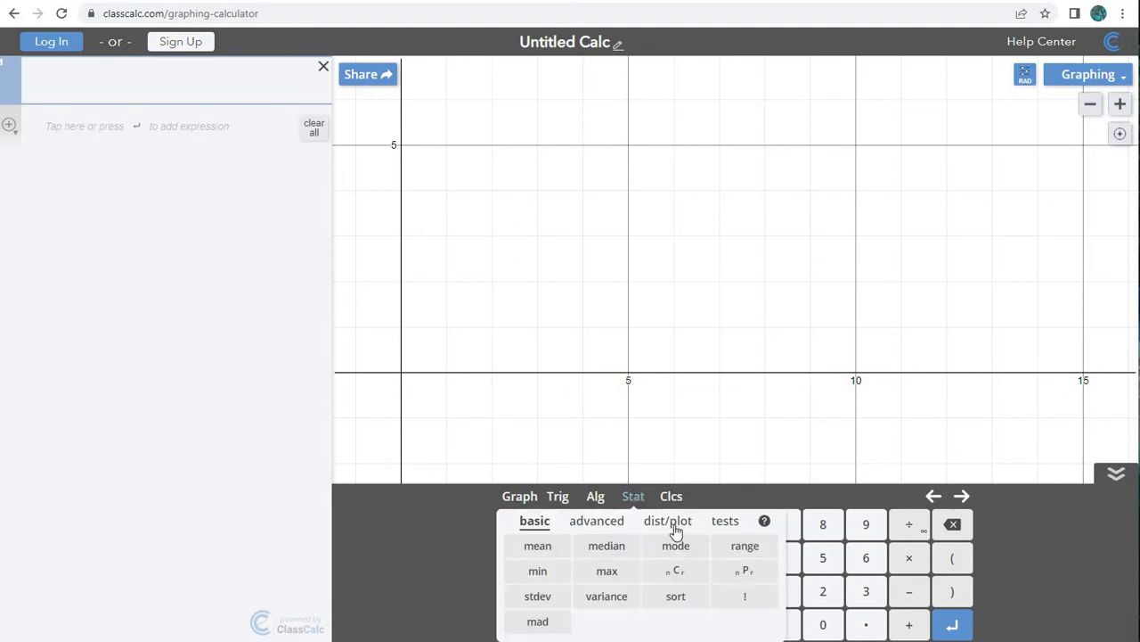
click(672, 522)
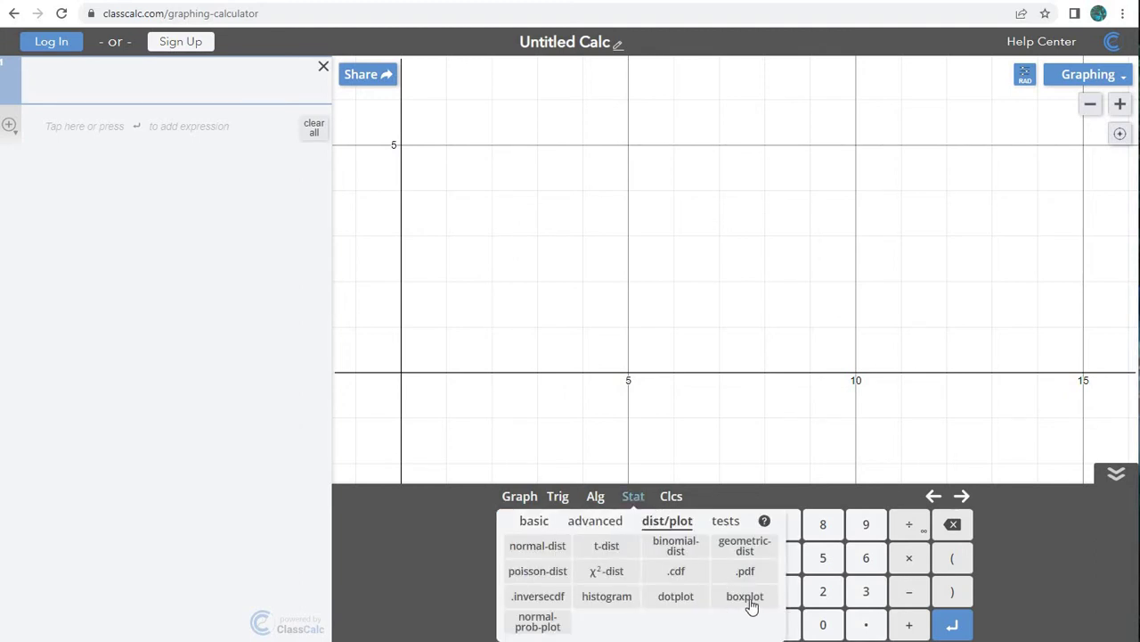
click(751, 605)
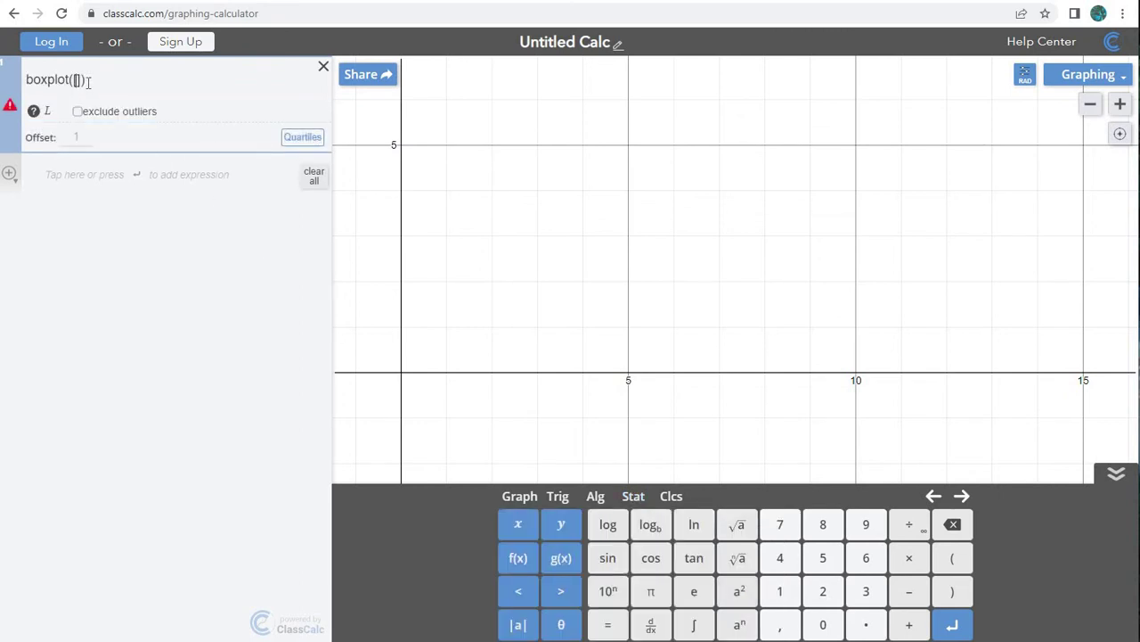
text(5, 6, )
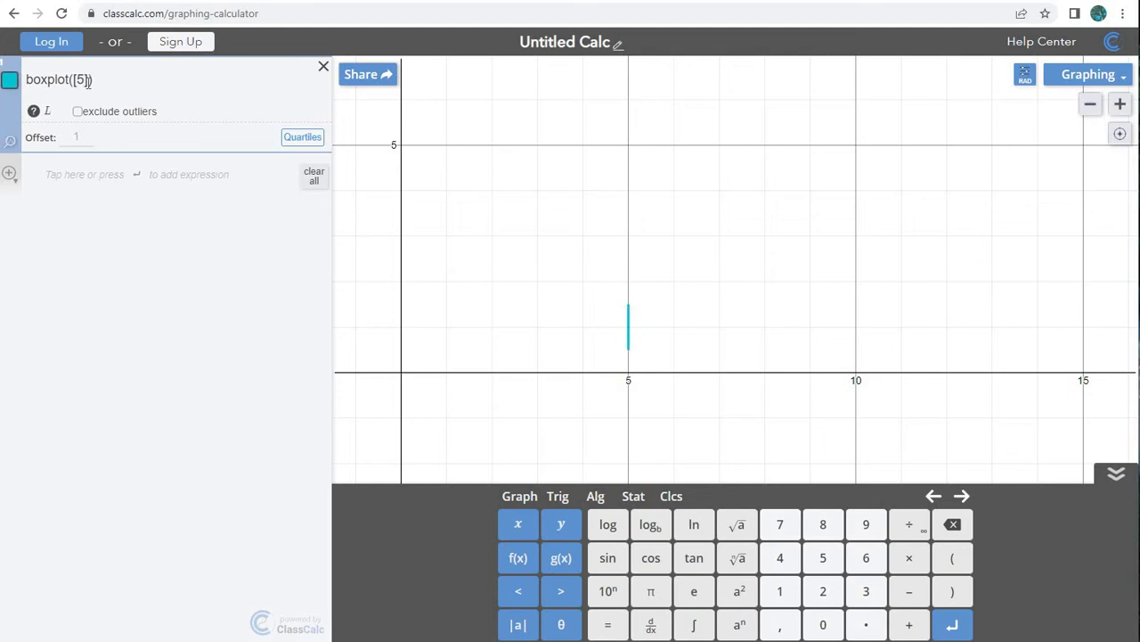
text(7, 8, )
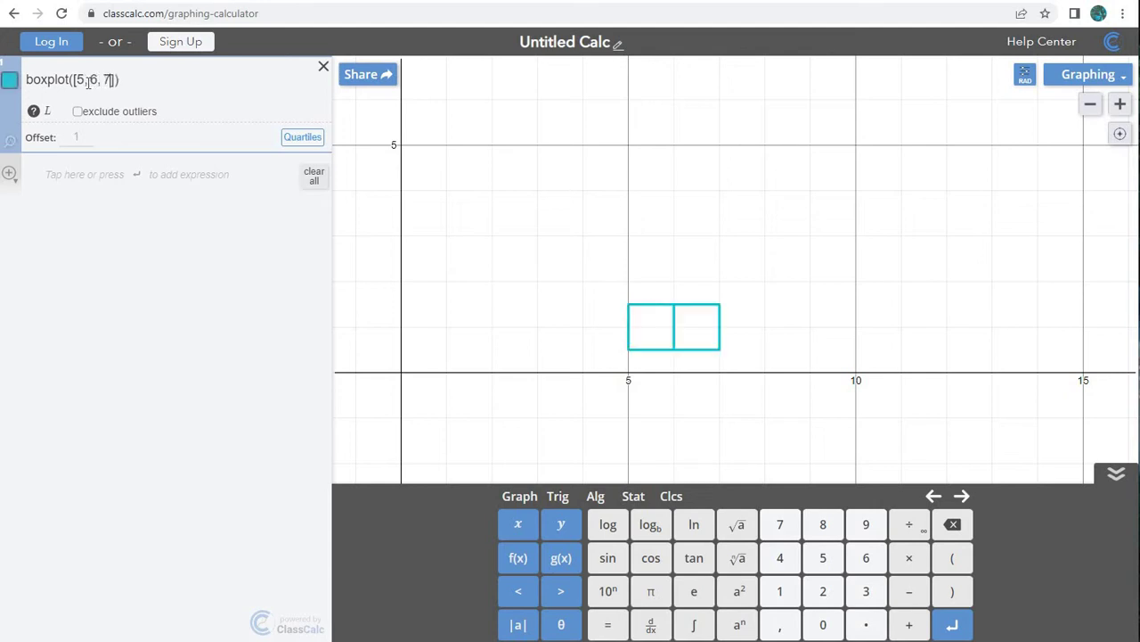
text(5, )
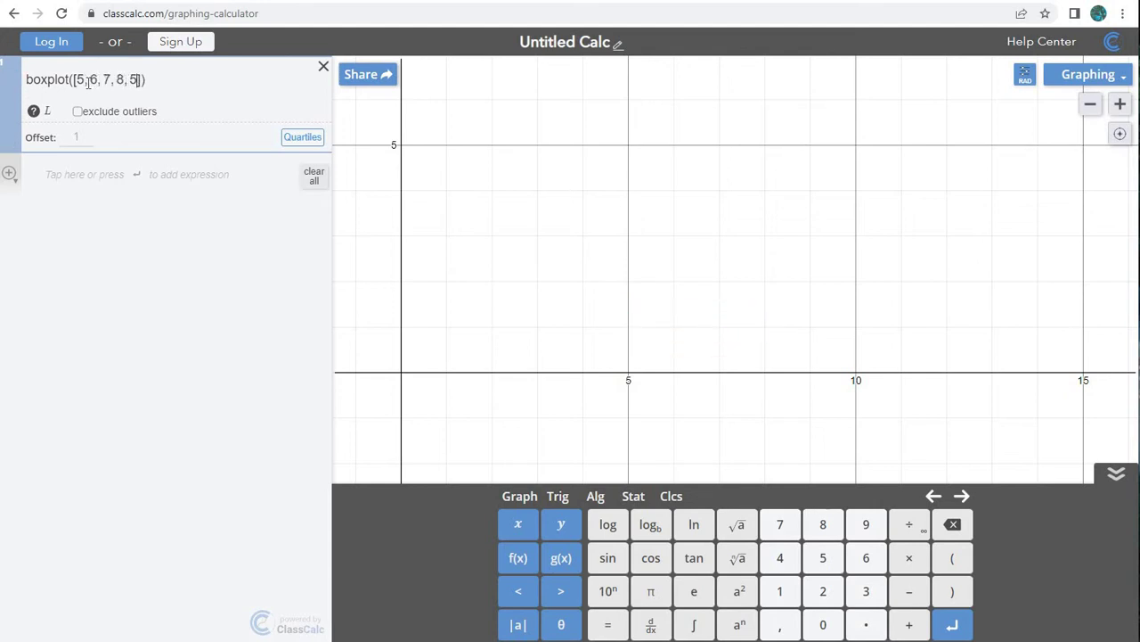
text(4, 3)
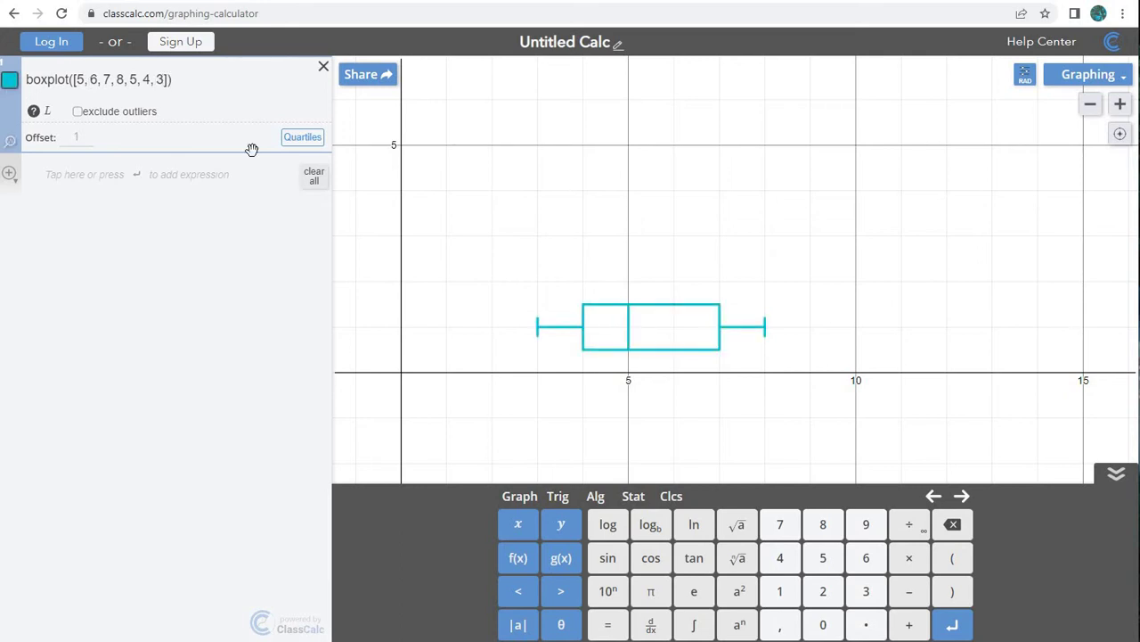
Step: Show the box plot's quartiles and turn on outlier exclusion, which reports no outliers
click(303, 138)
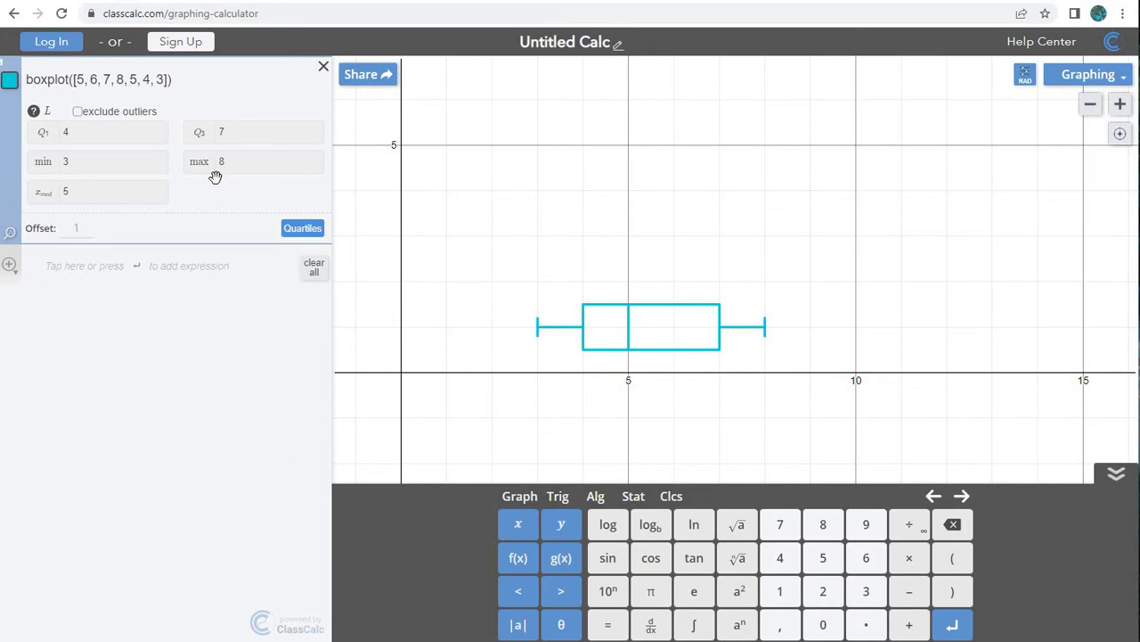
click(78, 113)
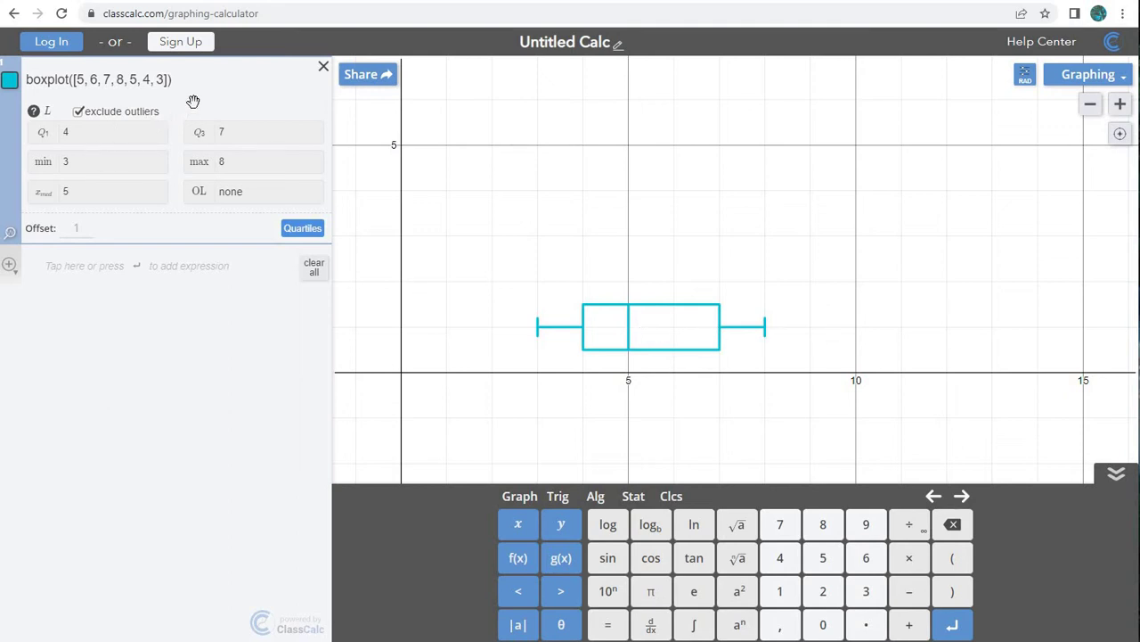
Step: Append 15 to the box plot list so it is flagged as an outlier
text(, )
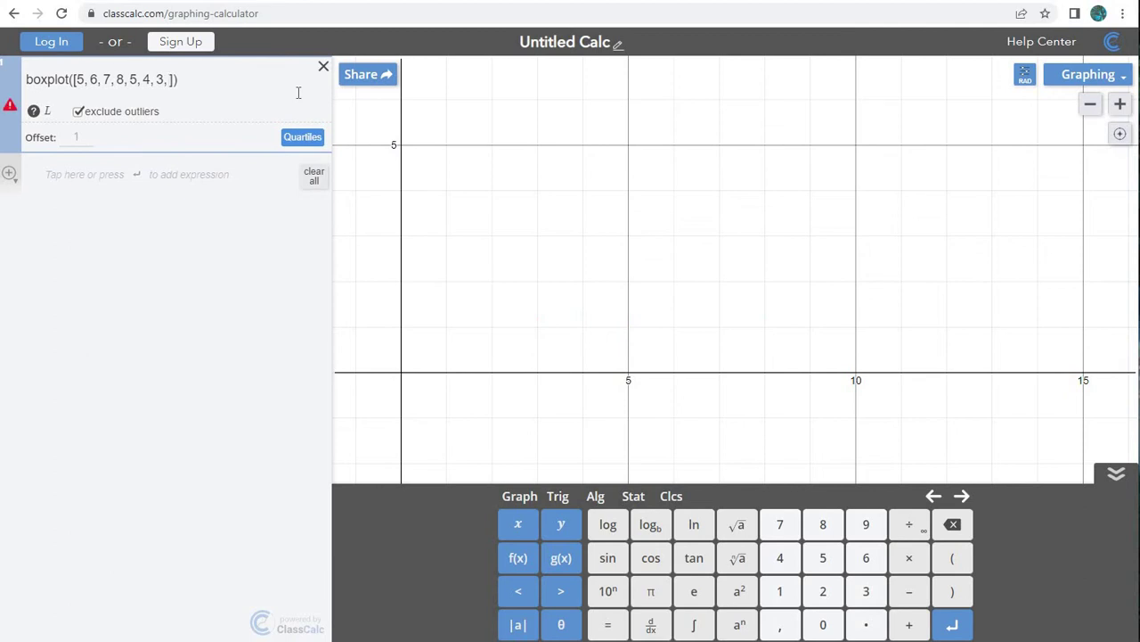
text(15)
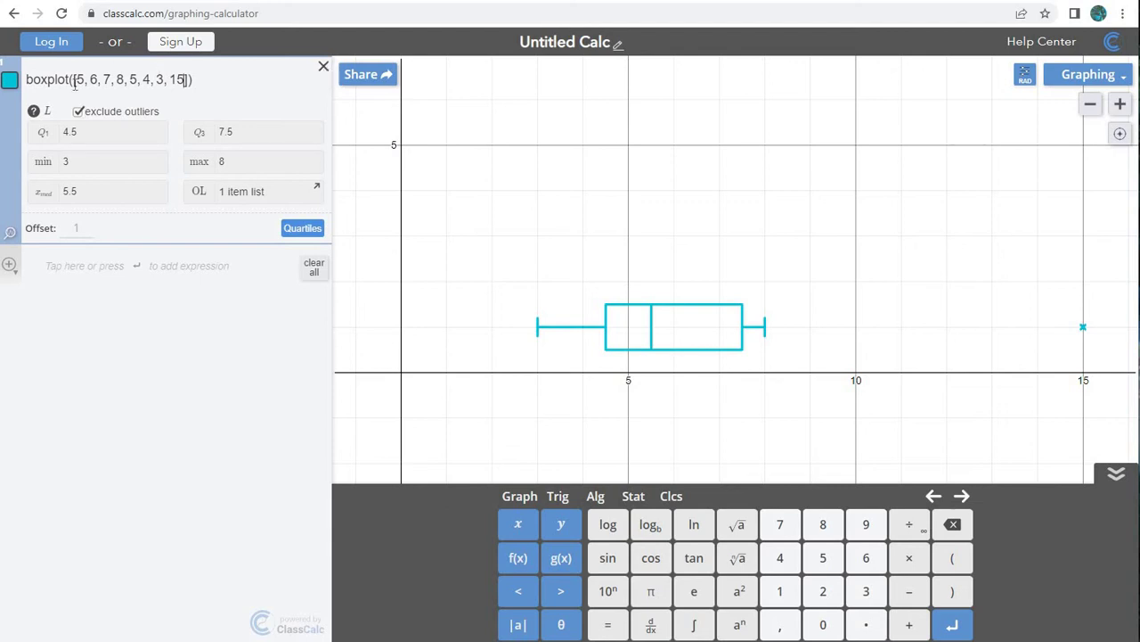
Step: Delete the box plot expression and switch to the Excel workbook holding 28 values in column A
click(323, 69)
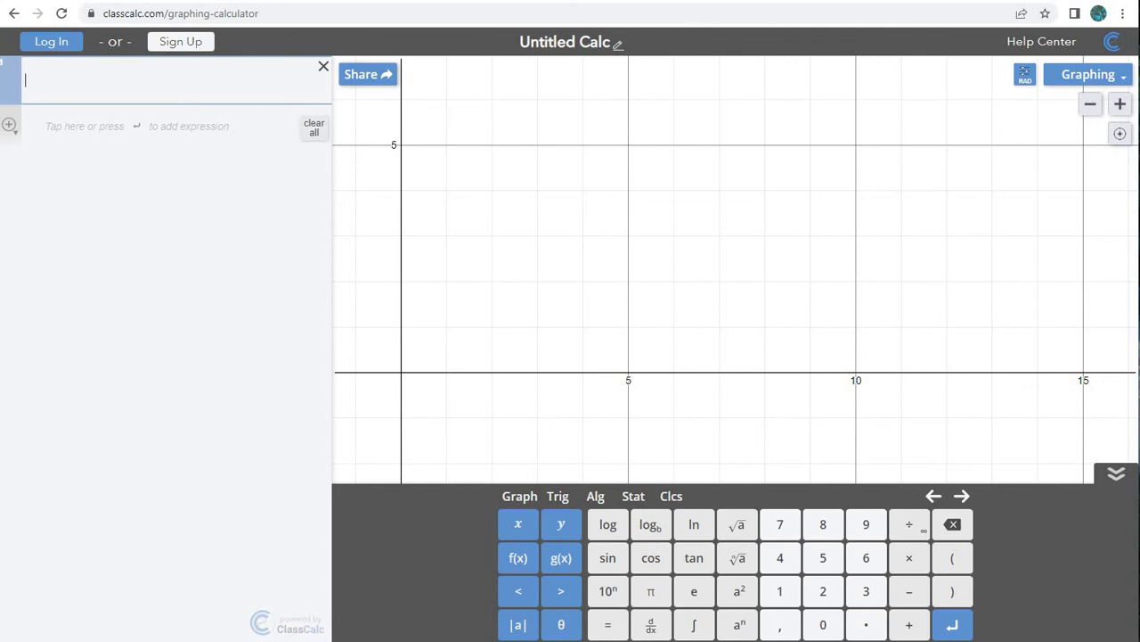
click(381, 610)
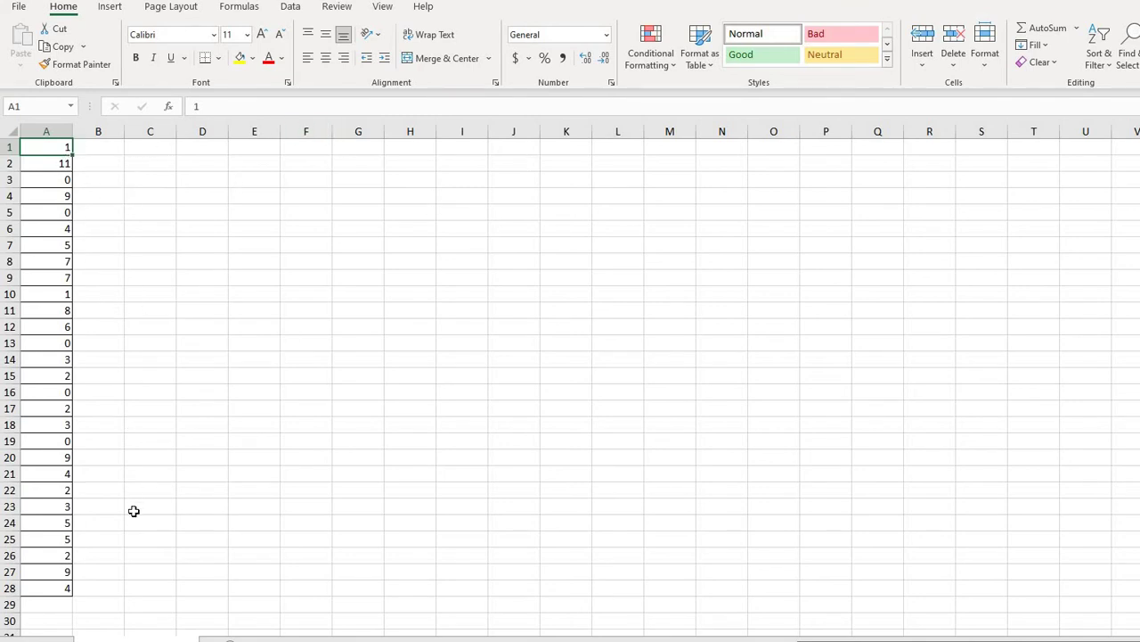
Step: Bring up Excel's export options to save the 28-value sheet under a different file type
click(19, 8)
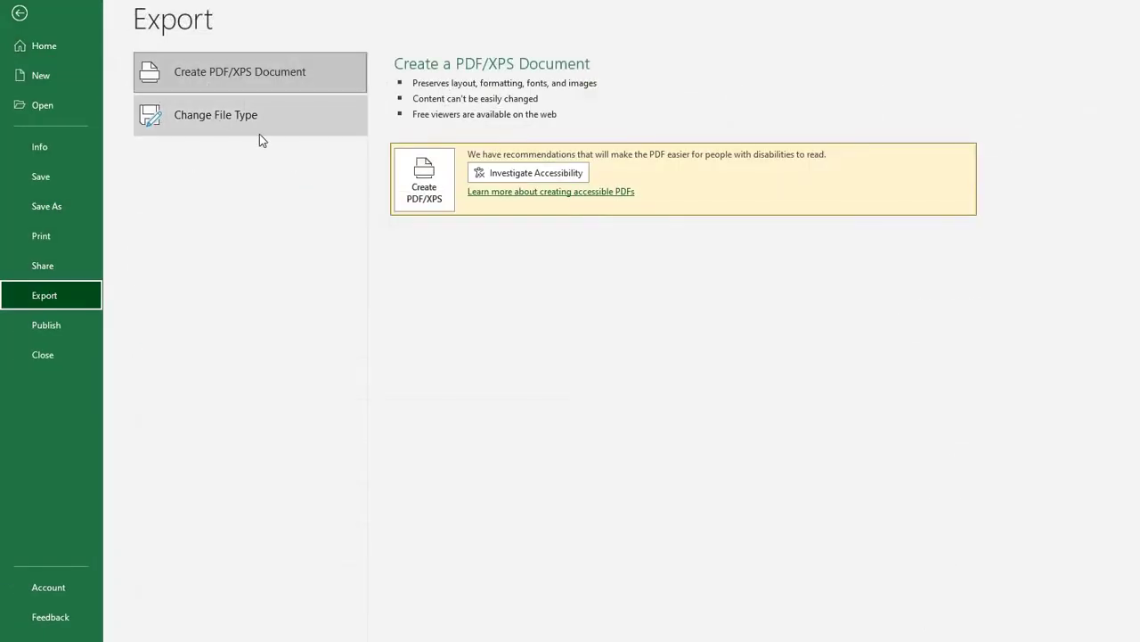
click(259, 135)
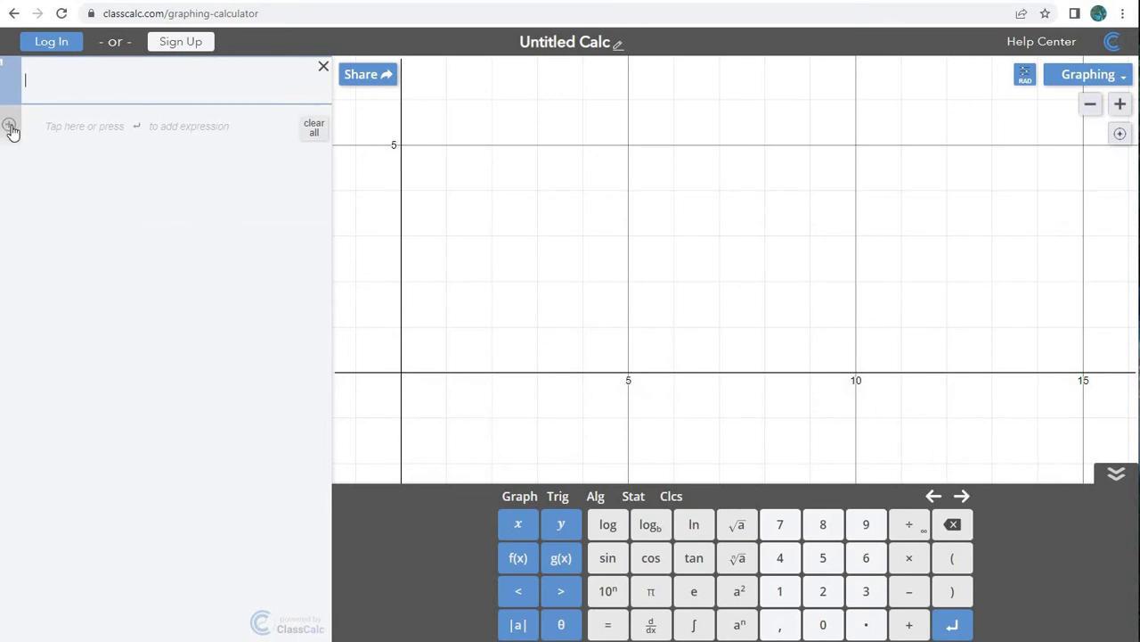
Step: Import the newest CSV file from Downloads into ClassCalc as a table
click(10, 126)
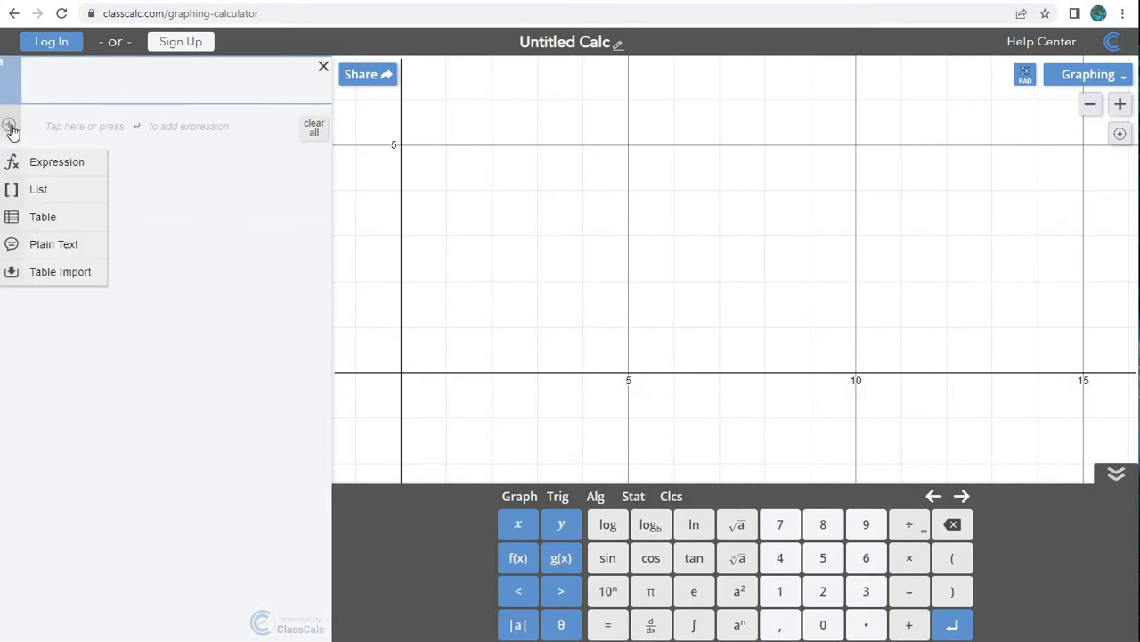
click(61, 272)
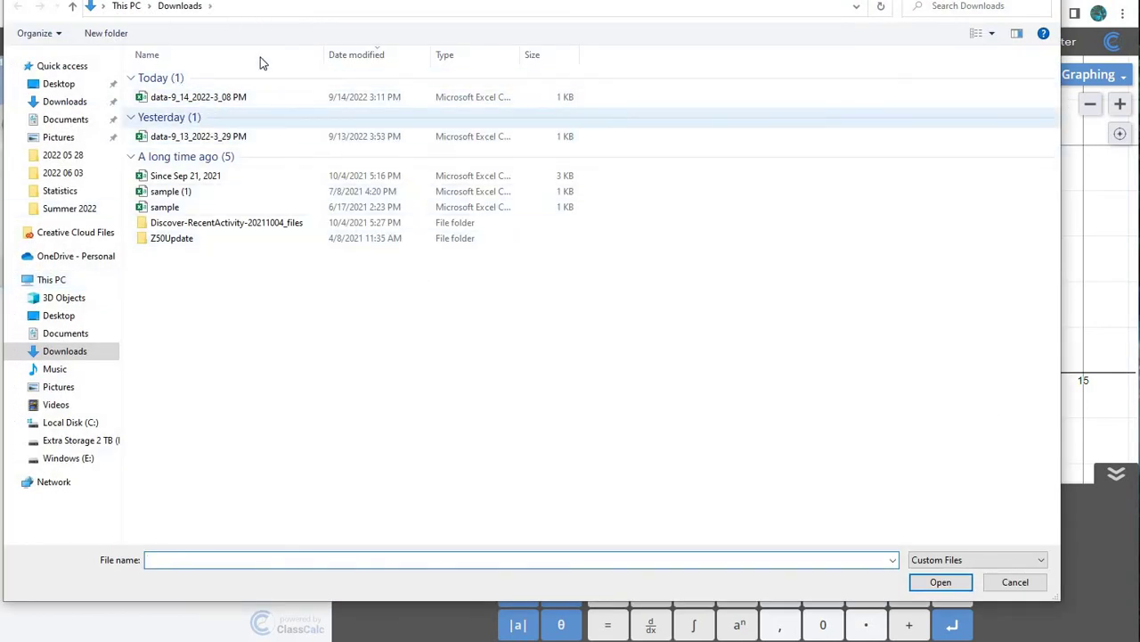
double_click(210, 101)
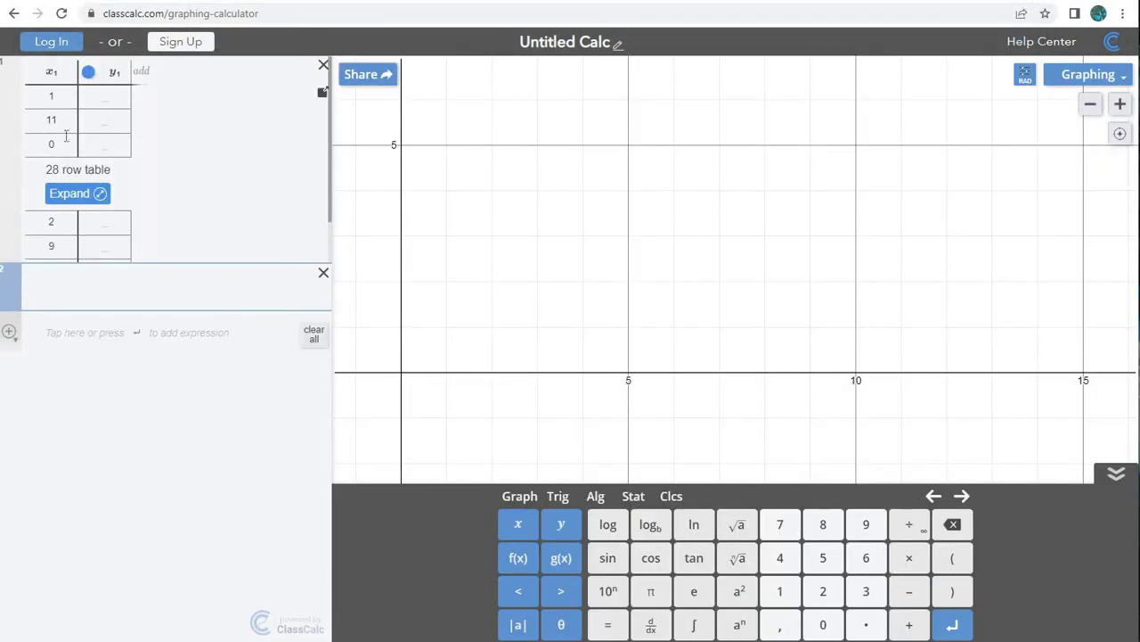
Step: Expand the 28-row x1 table to review its values, then collapse it back
click(67, 193)
scroll(70, 259, down, 4)
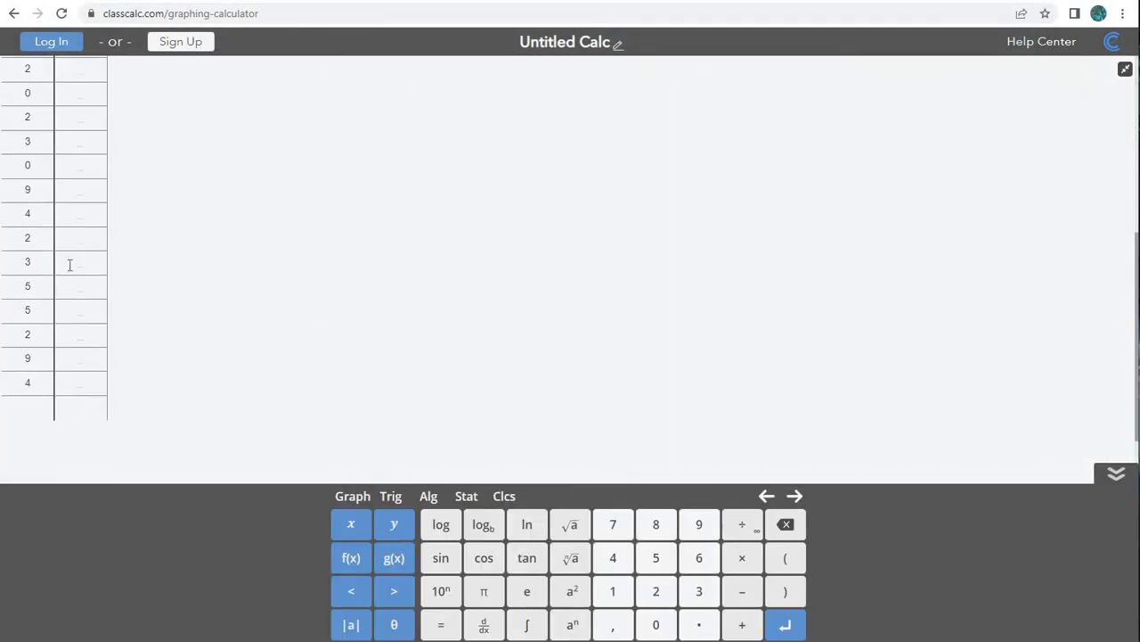
scroll(70, 265, up, 4)
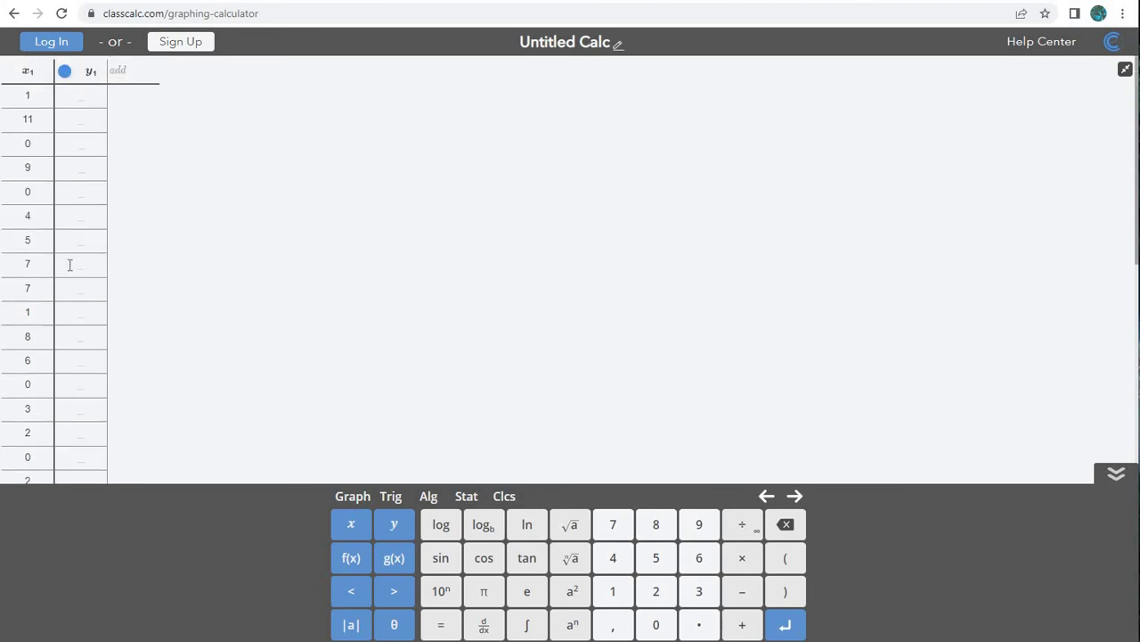
scroll(69, 264, down, 1)
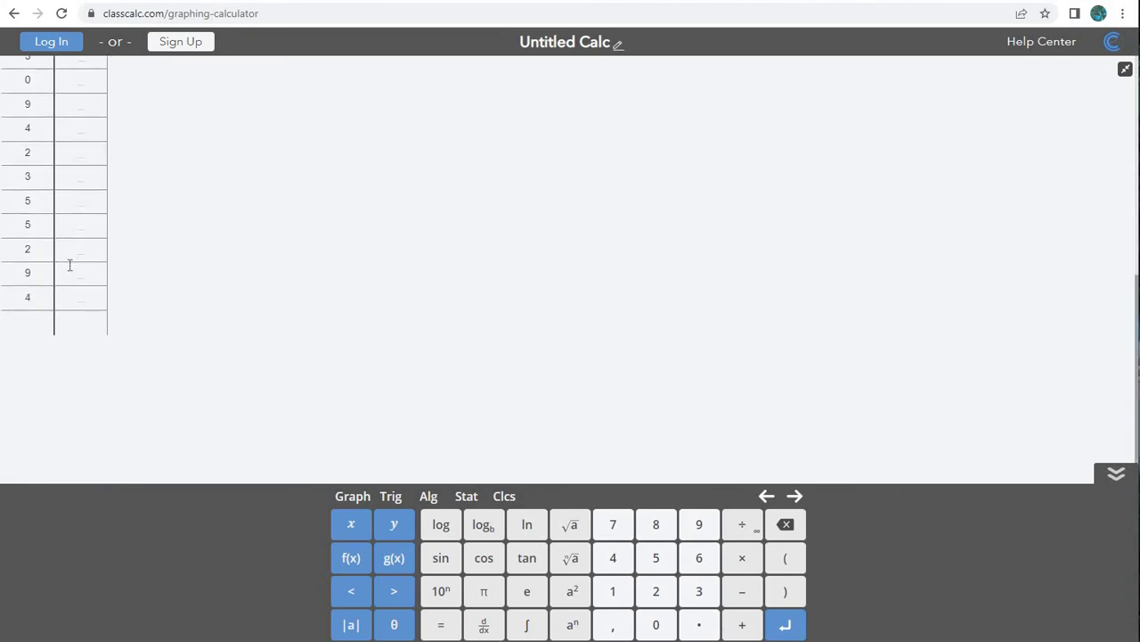
scroll(305, 171, up, 1)
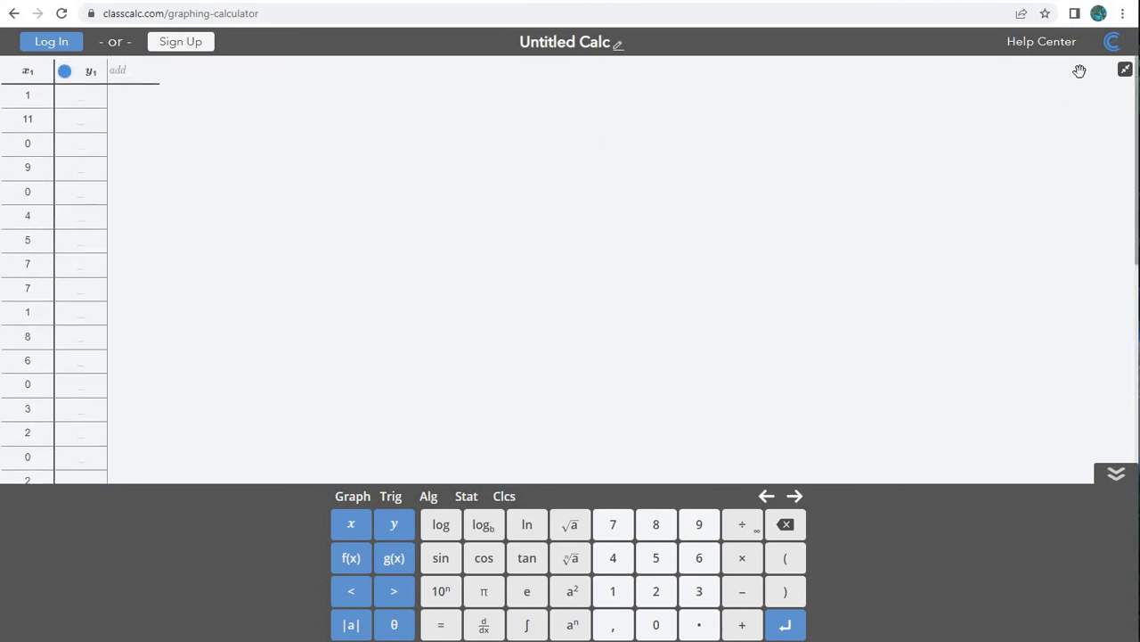
click(1125, 71)
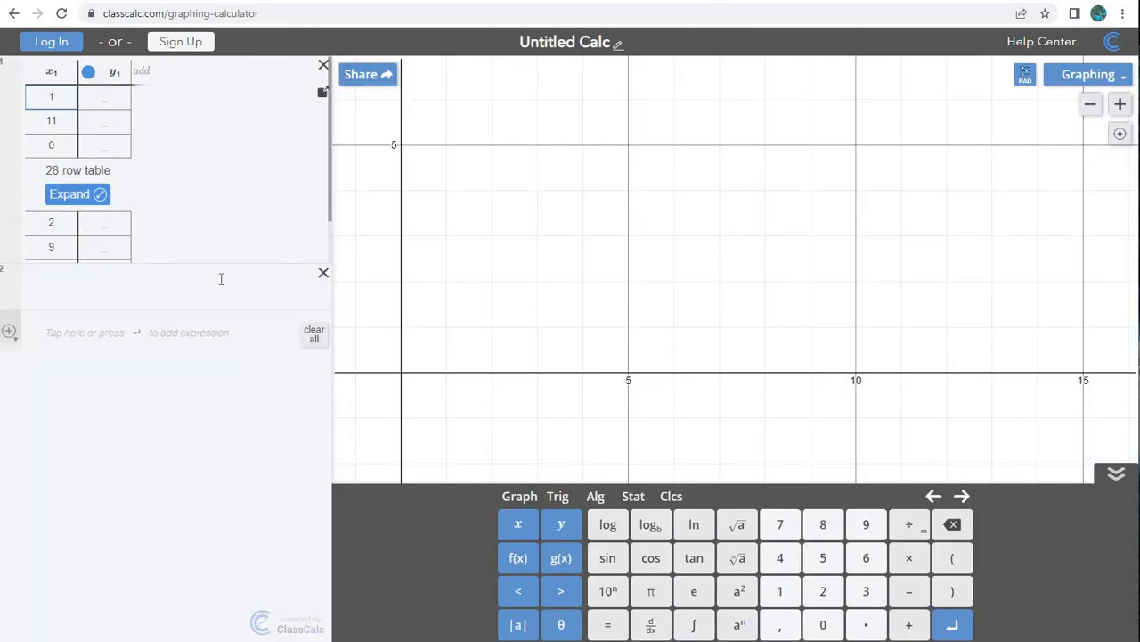
Step: Add a new expression below the table graphing a box plot of x1
click(53, 284)
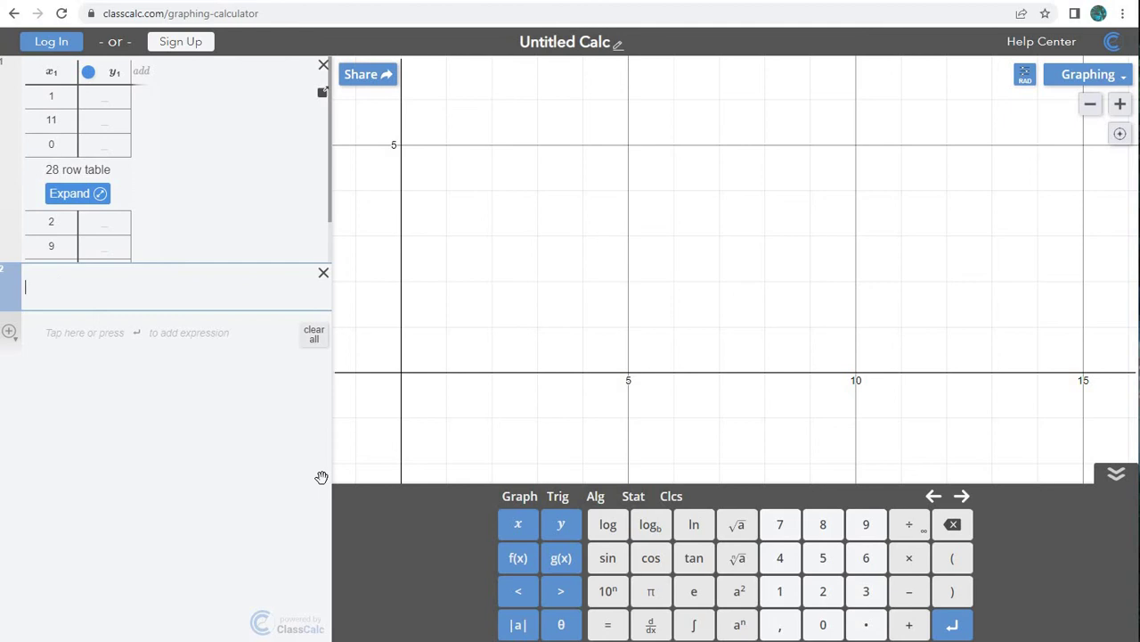
click(636, 504)
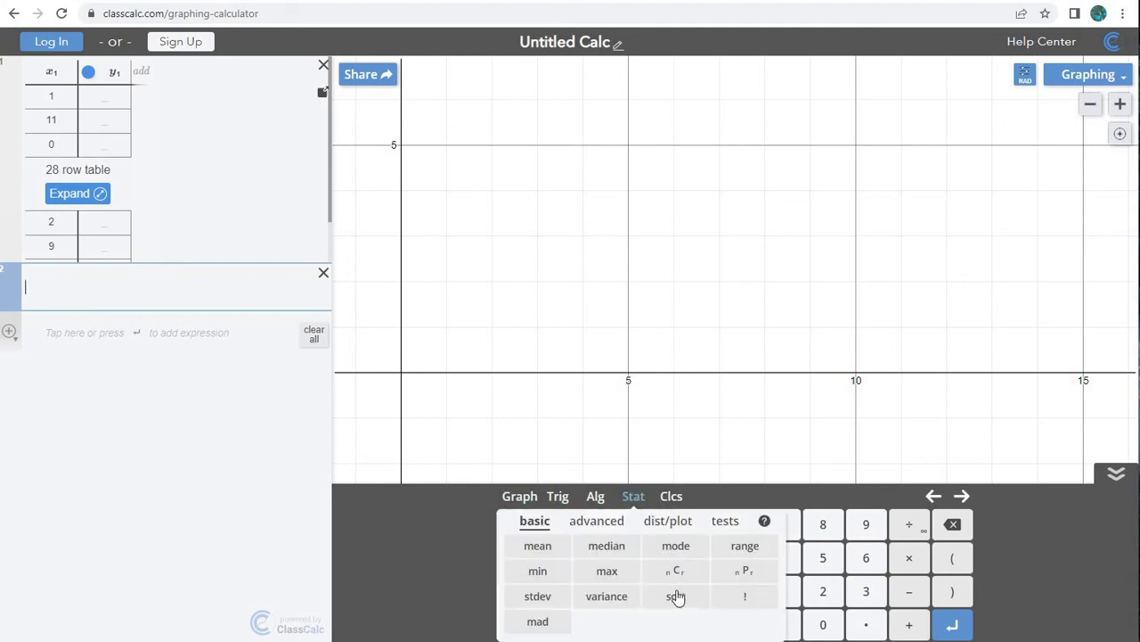
click(684, 527)
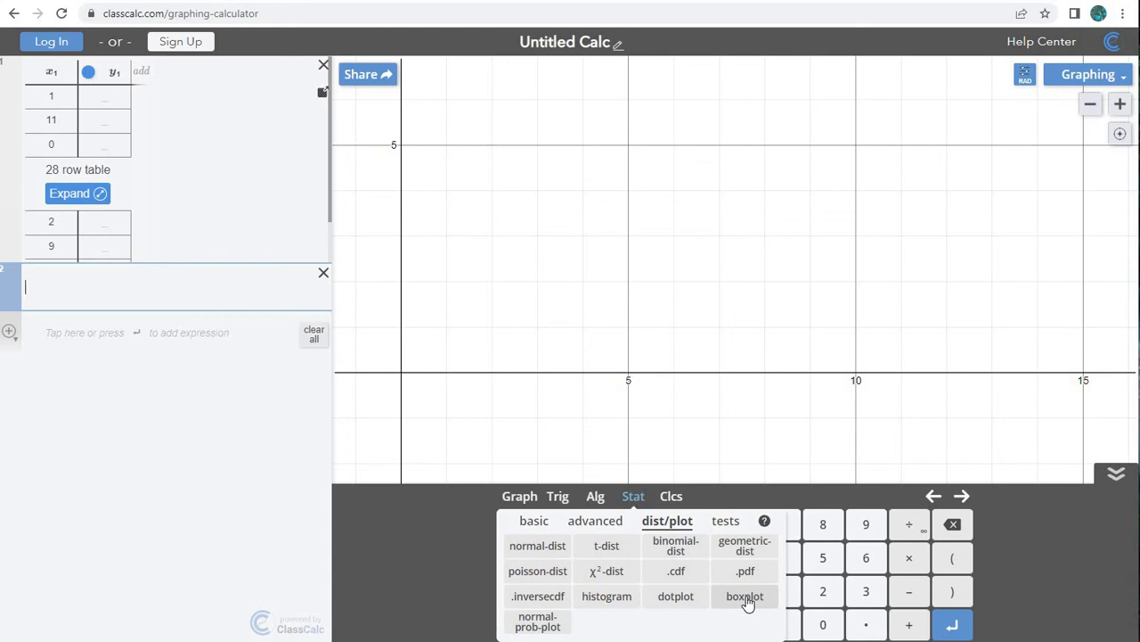
click(745, 597)
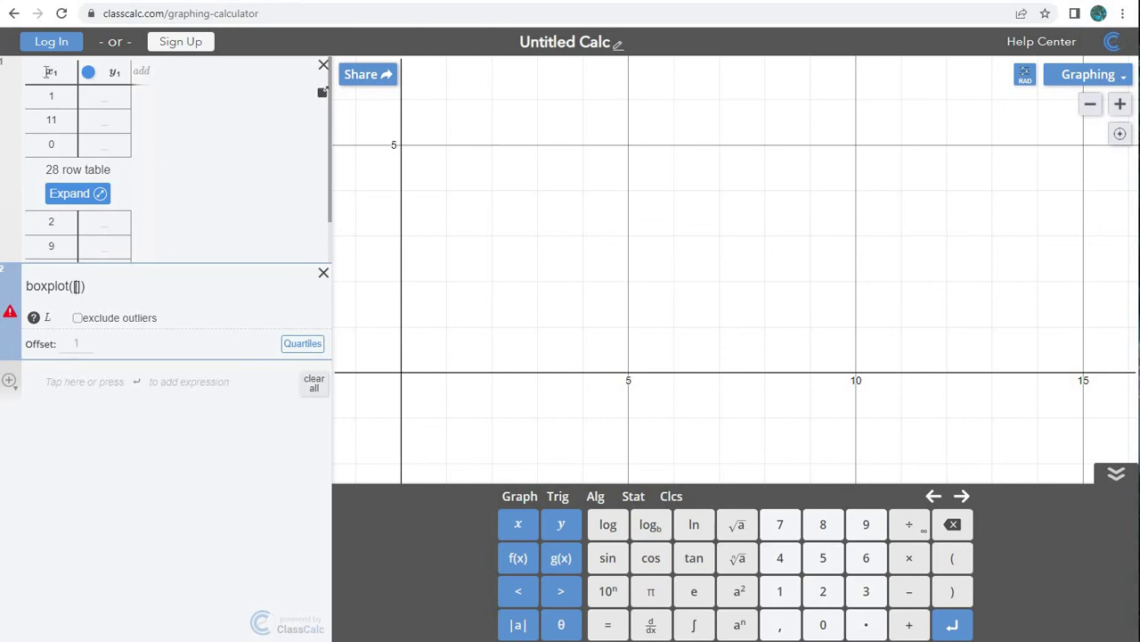
text(x)
text(1)
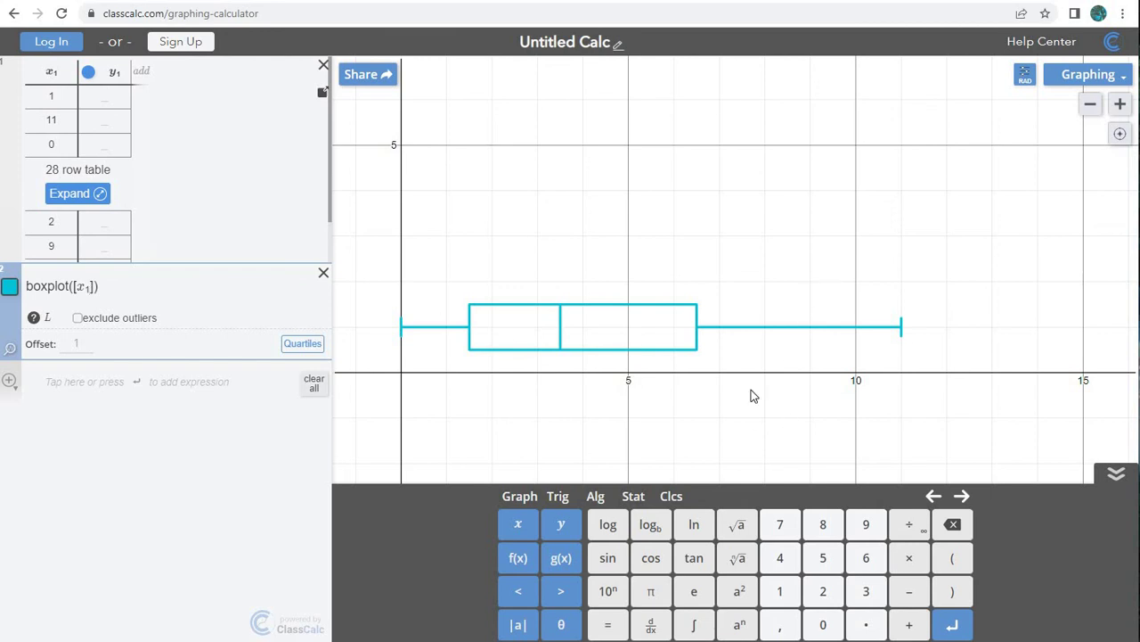
Step: Exclude outliers from the x1 box plot and list its min 0, Q1 1.5, median 3.5, Q3 6.5, max 11
click(79, 318)
click(302, 343)
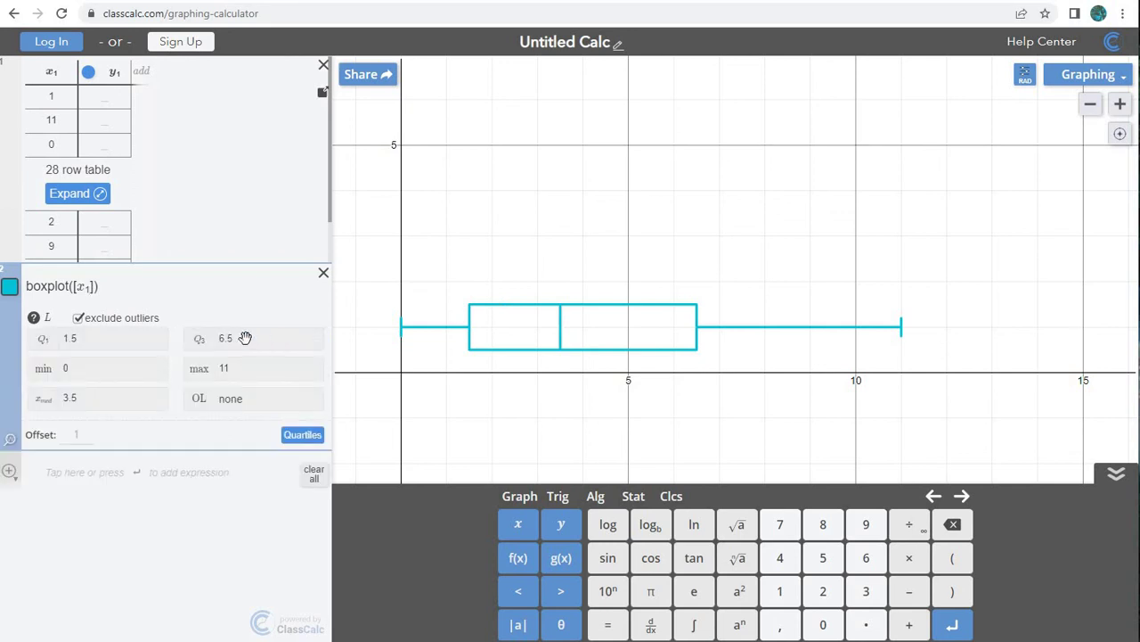